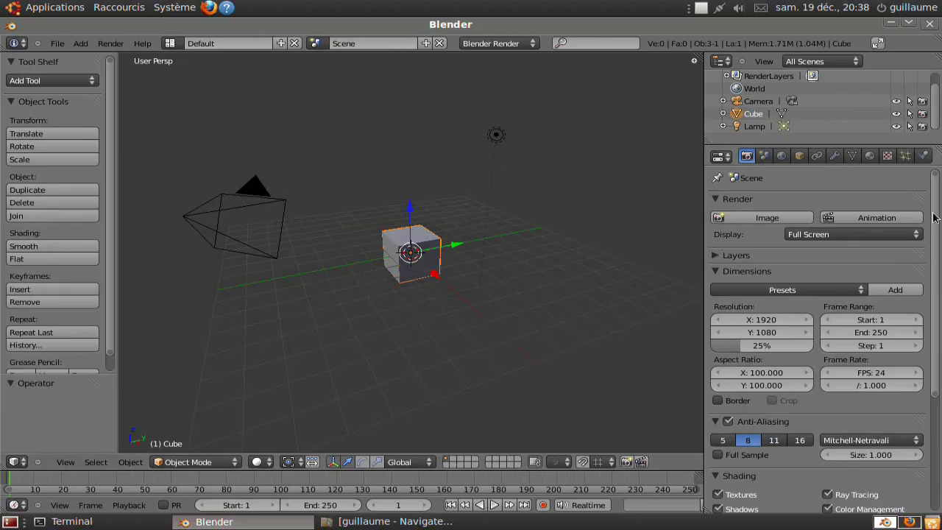
scroll(934, 217, "down", 3)
scroll(920, 235, "up", 3)
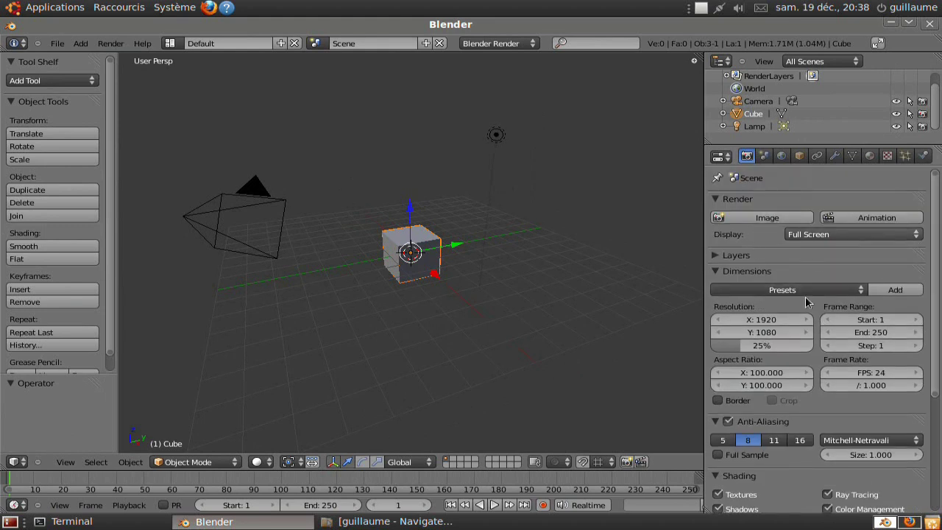
Glance at the editor-type list, then move the cube left and rotate it from the Tool Shelf.
left_click(721, 156)
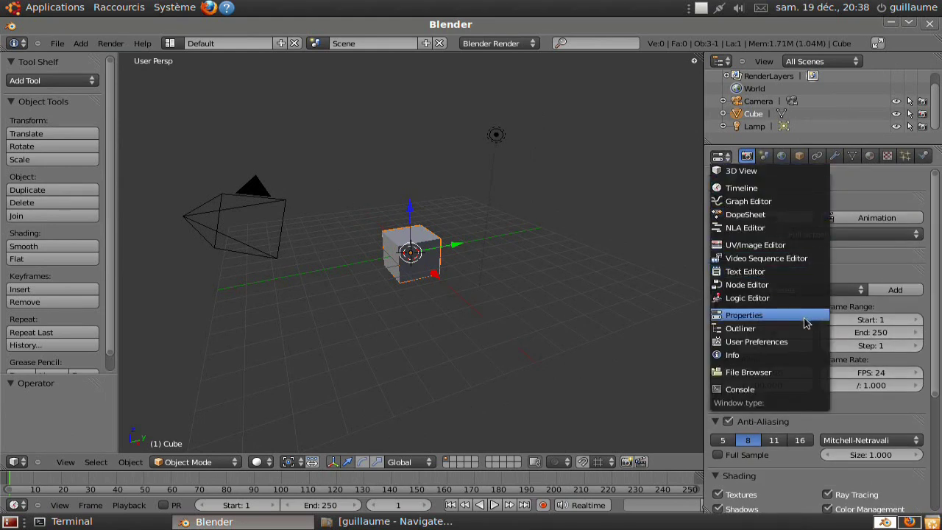
left_click(765, 317)
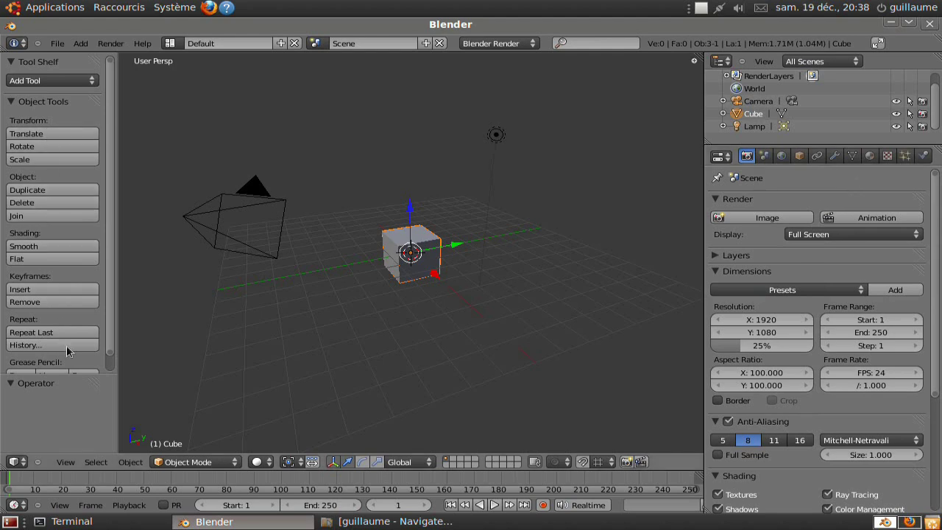
scroll(102, 171, "down", 1)
scroll(99, 152, "up", 1)
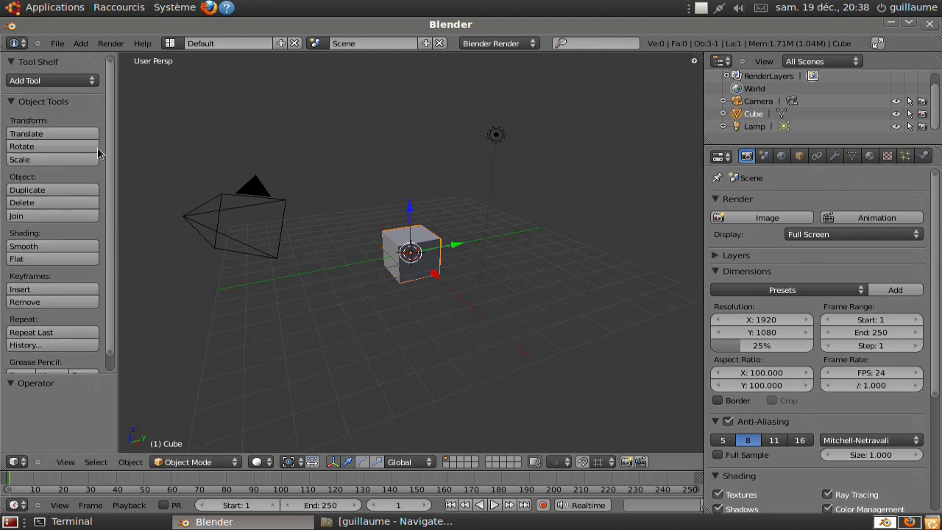
left_click(53, 133)
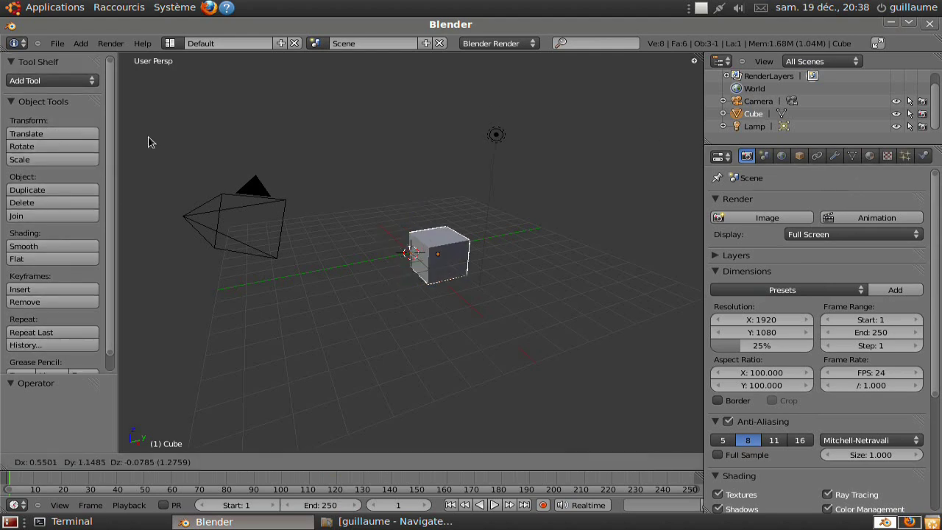
left_click(555, 148)
left_click(53, 146)
left_click(539, 243)
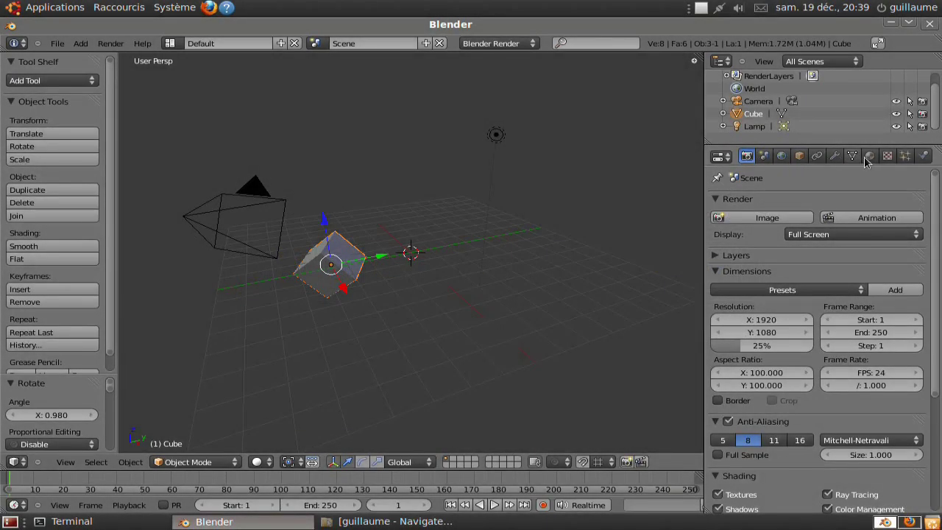
Colour the cube's diffuse ramp stops, one pink and the first a bright blue.
left_click(869, 156)
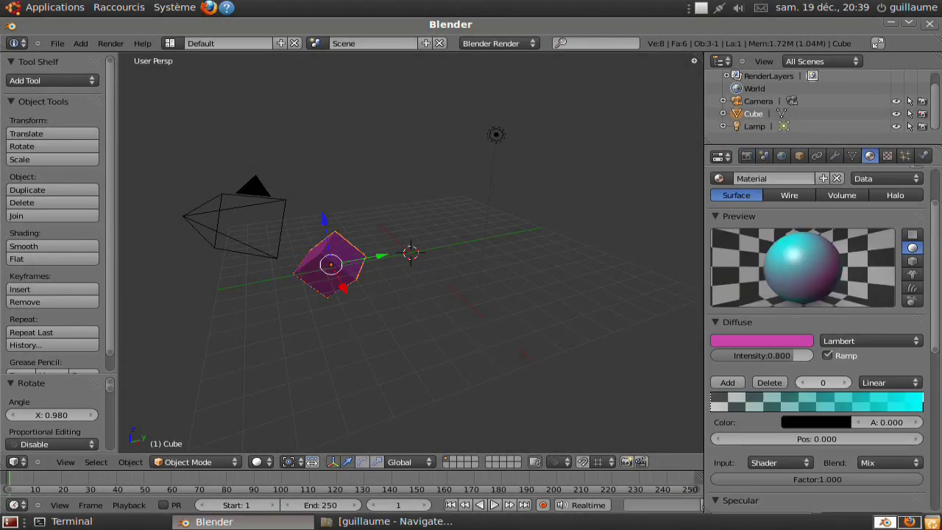
left_click(823, 422)
mouse_move(799, 316)
left_mouse_down()
mouse_move(813, 331)
mouse_move(801, 321)
left_mouse_up()
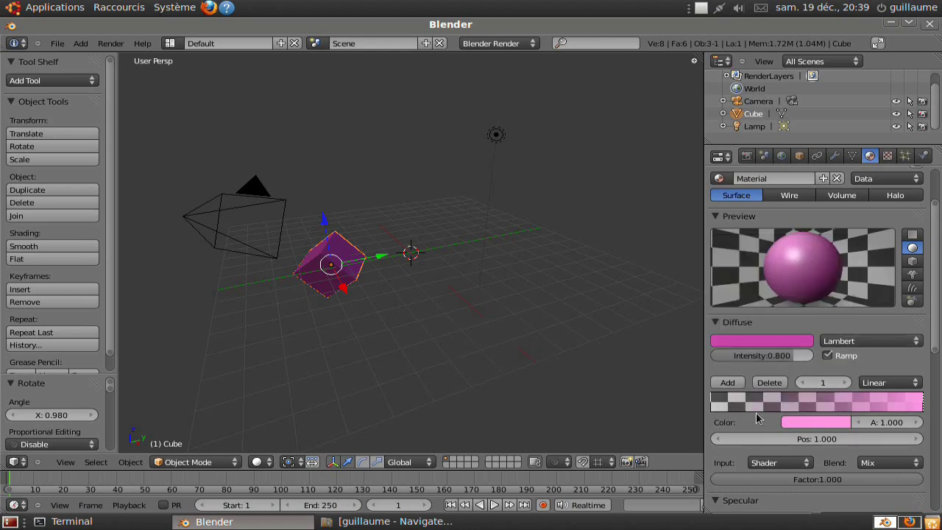
left_click(802, 382)
left_click(818, 425)
left_click_drag(839, 322, 839, 246)
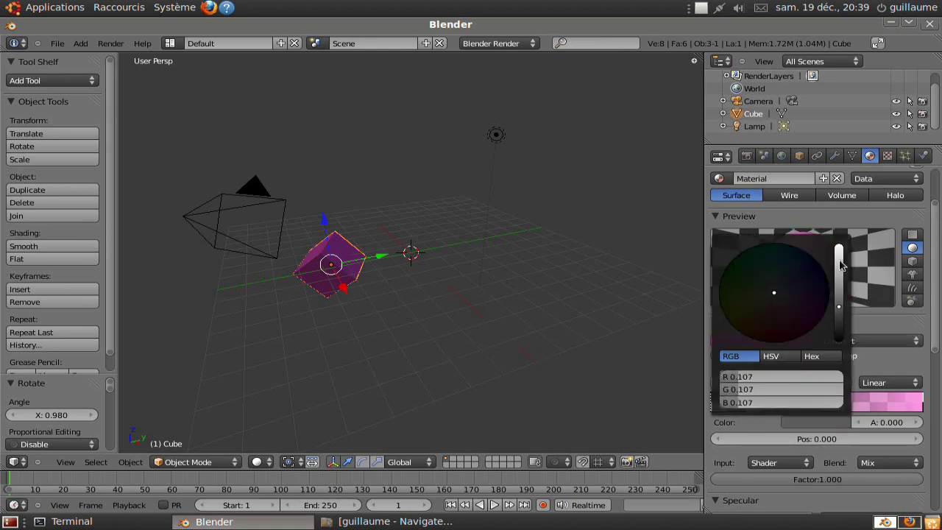
left_click_drag(773, 332, 812, 274)
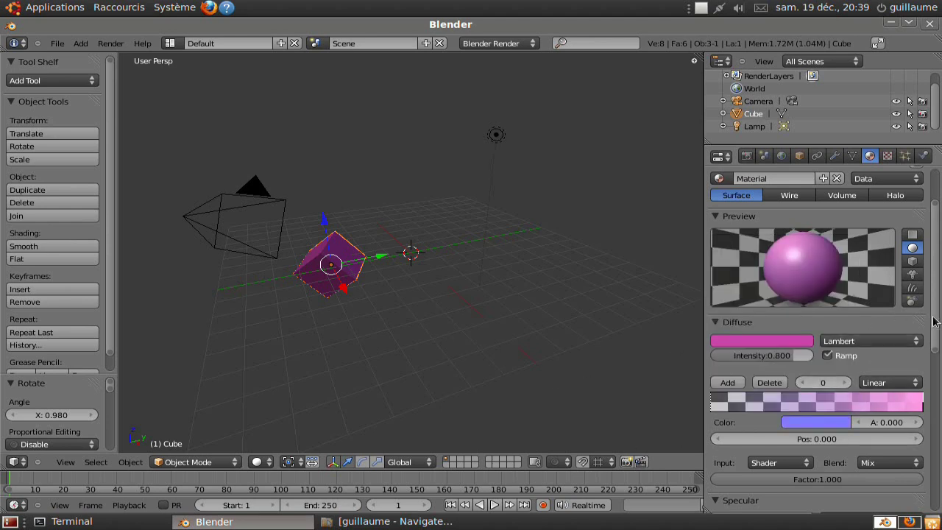
Select the camera to view its lens and display settings, then select the lamp.
left_click(758, 100)
left_click(836, 156)
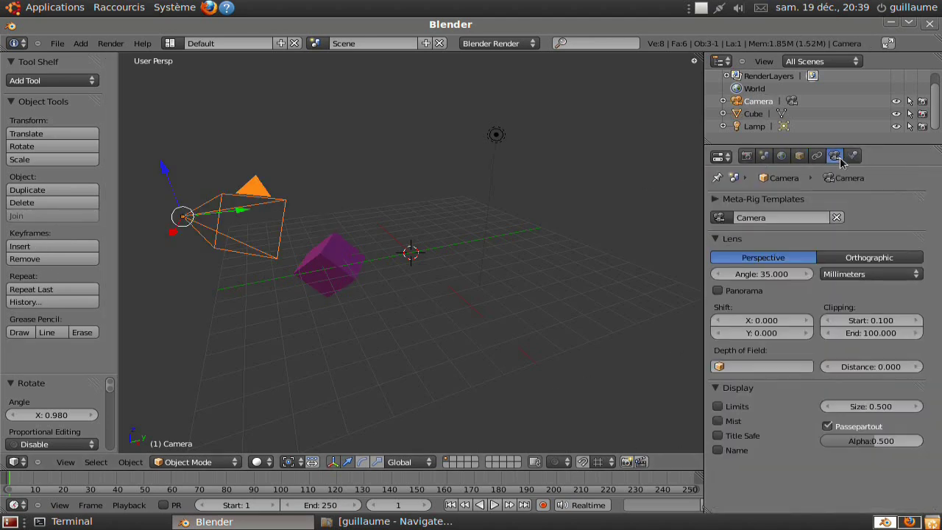
right_click(496, 134)
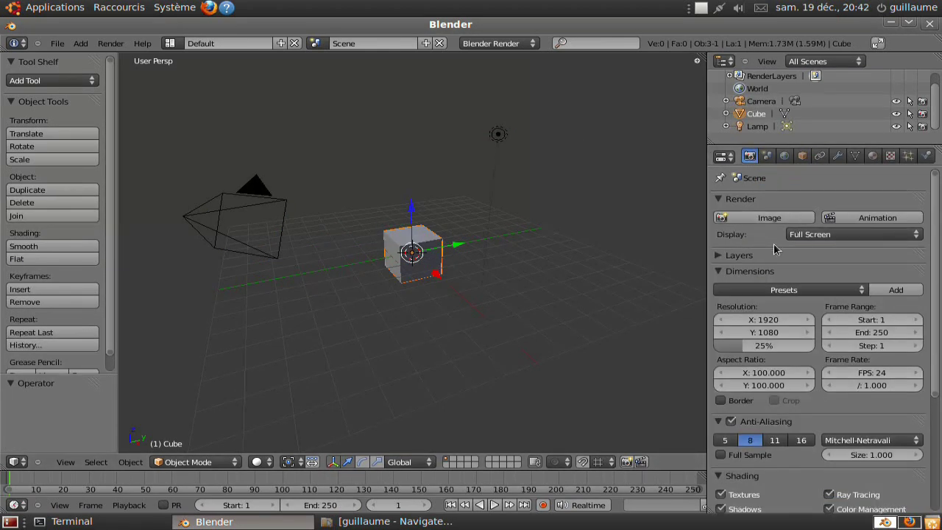
Duplicate the properties area into a new window, move it left, and join the right areas.
key("space")
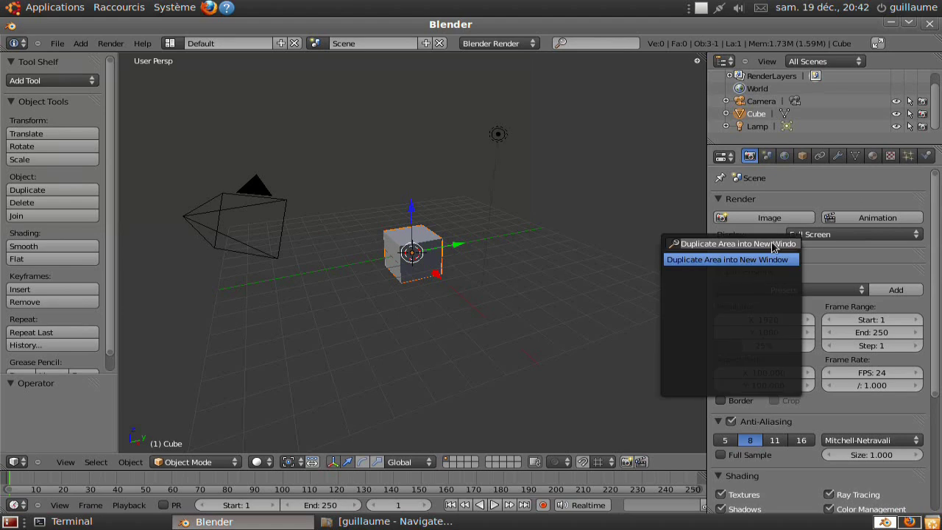
left_click(772, 258)
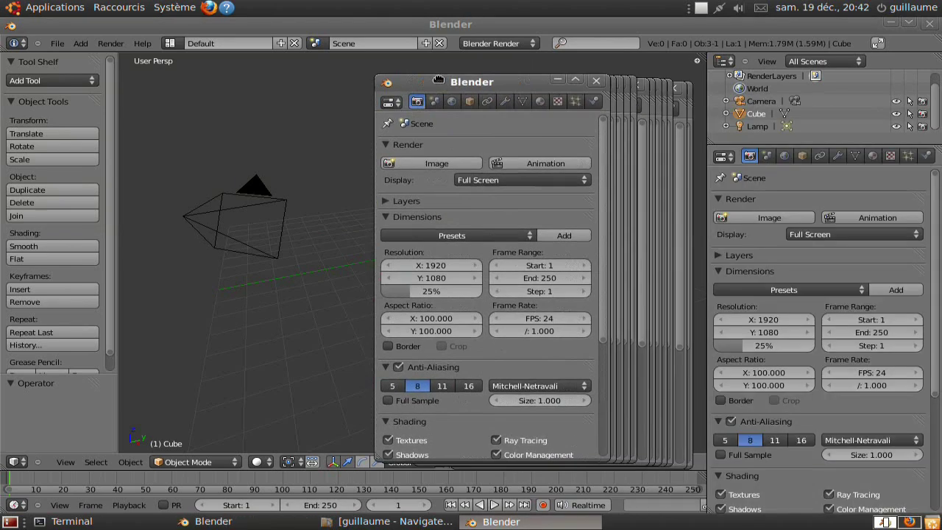
scroll(424, 252, "down", 1)
scroll(424, 251, "up", 1)
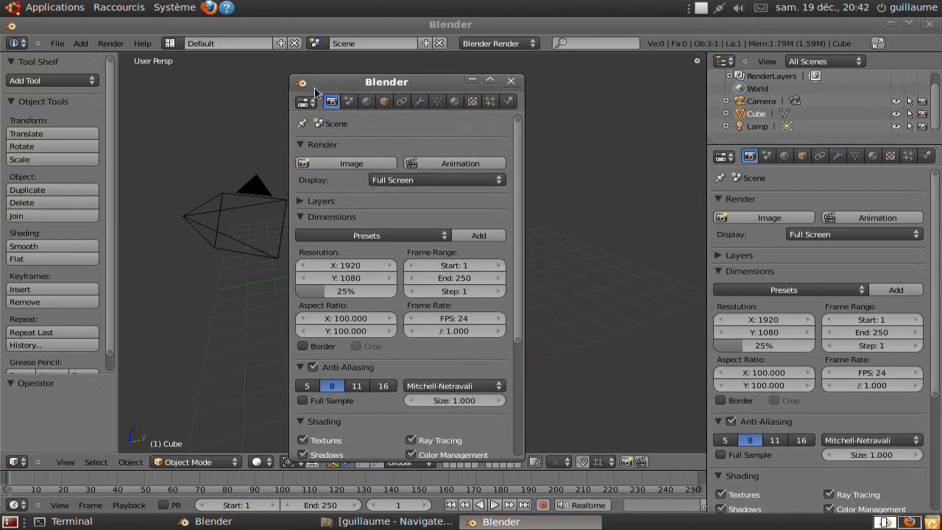
left_click(302, 82)
key("Escape")
left_click_drag(349, 99, 271, 107)
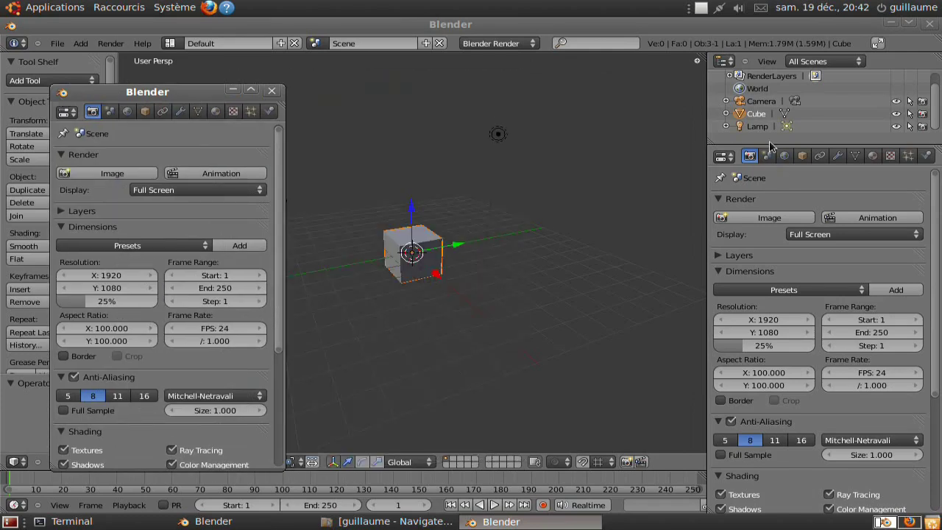
left_click_drag(709, 144, 738, 242)
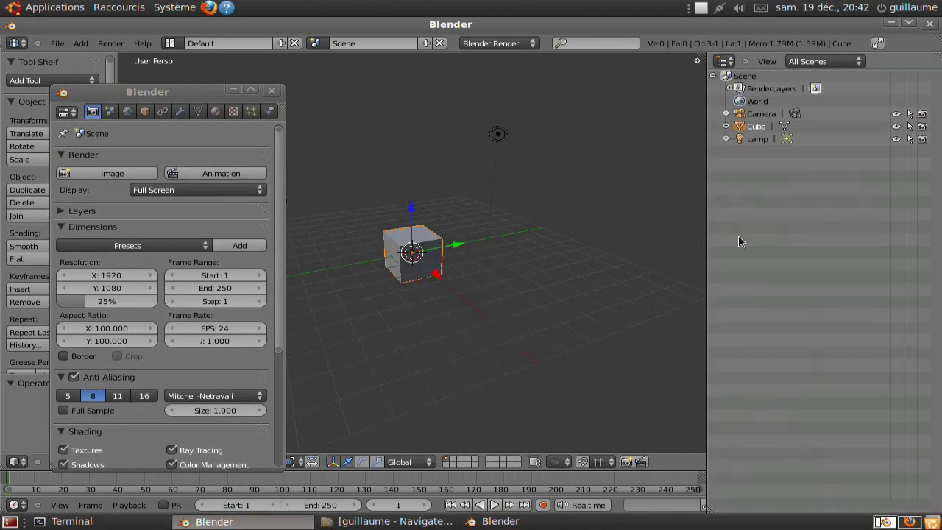
Open scripts/ui/properties_data_empty.py in gedit and read its code around line 22.
left_click(389, 521)
left_click(358, 151)
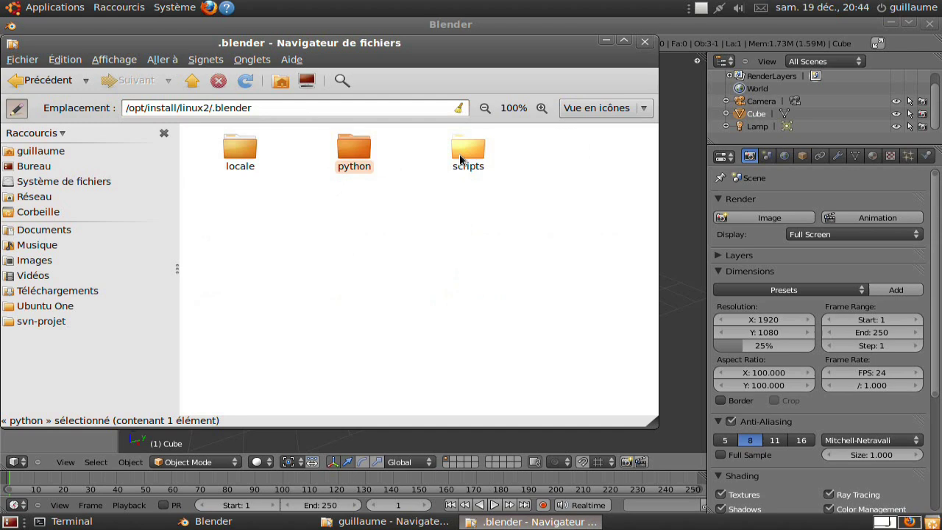
double_click(466, 148)
double_click(364, 200)
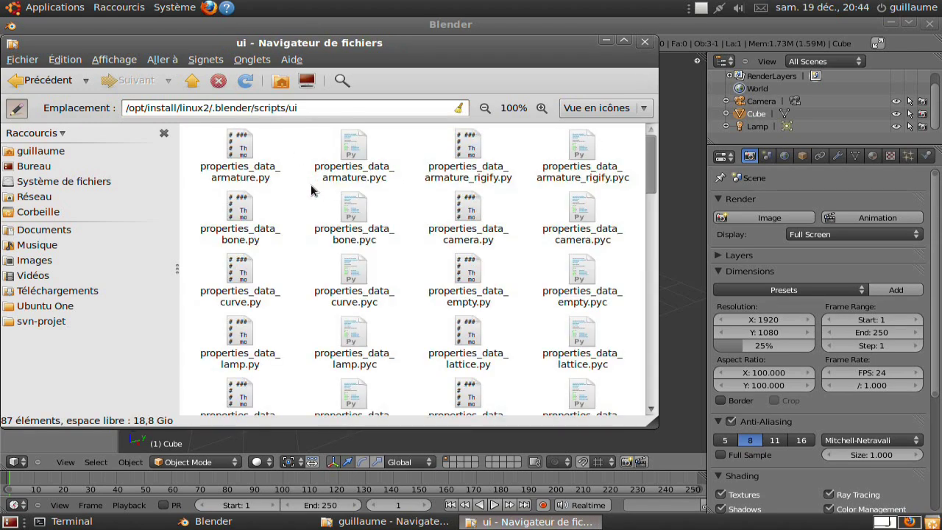
double_click(463, 270)
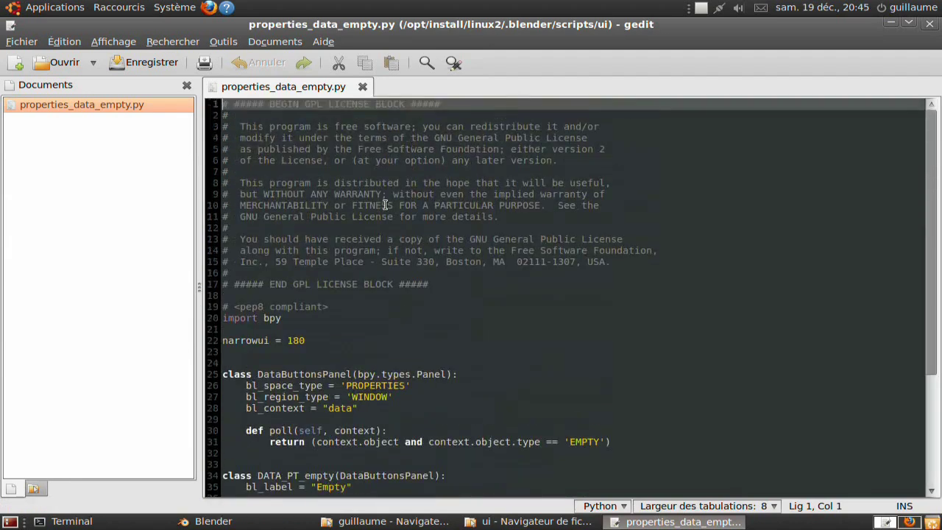
scroll(288, 196, "down", 5)
left_click(224, 176)
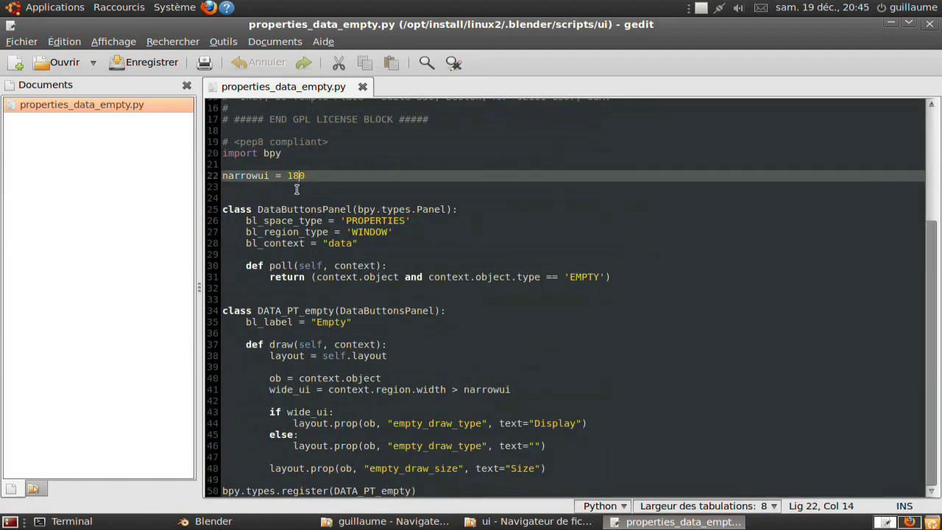
key("Down")
key("Down")
key("Down")
scroll(330, 276, "up", 5)
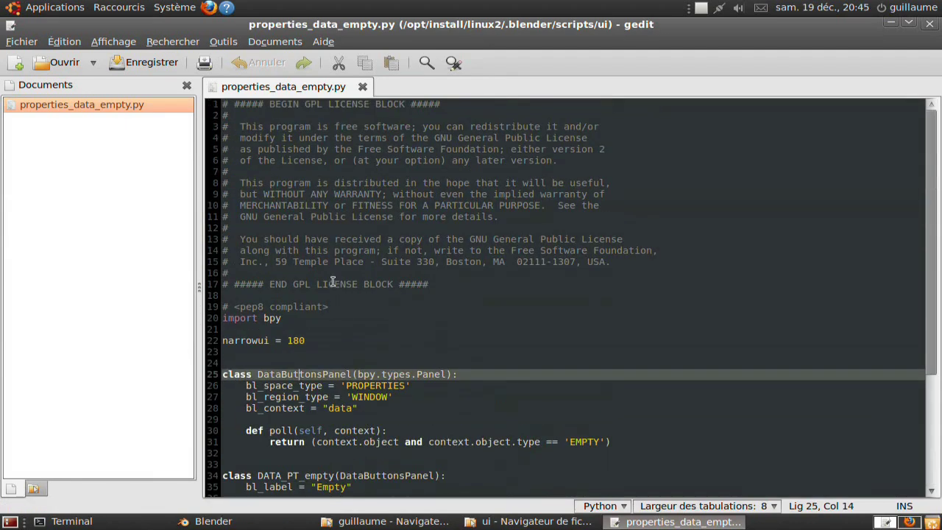
scroll(330, 276, "down", 3)
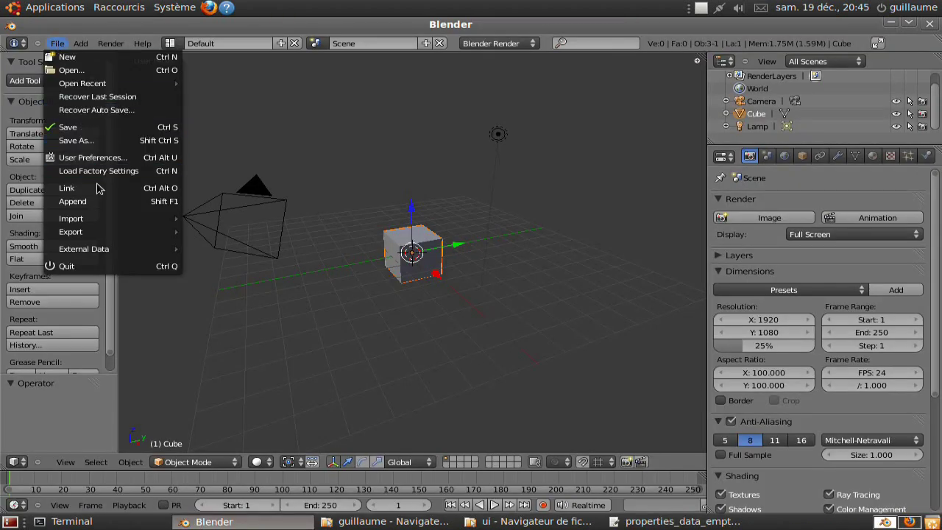
Open User Preferences on the Input settings and browse the Window keymap.
left_click(92, 157)
mouse_move(309, 26)
left_mouse_down()
mouse_move(385, 62)
mouse_move(441, 73)
left_mouse_up()
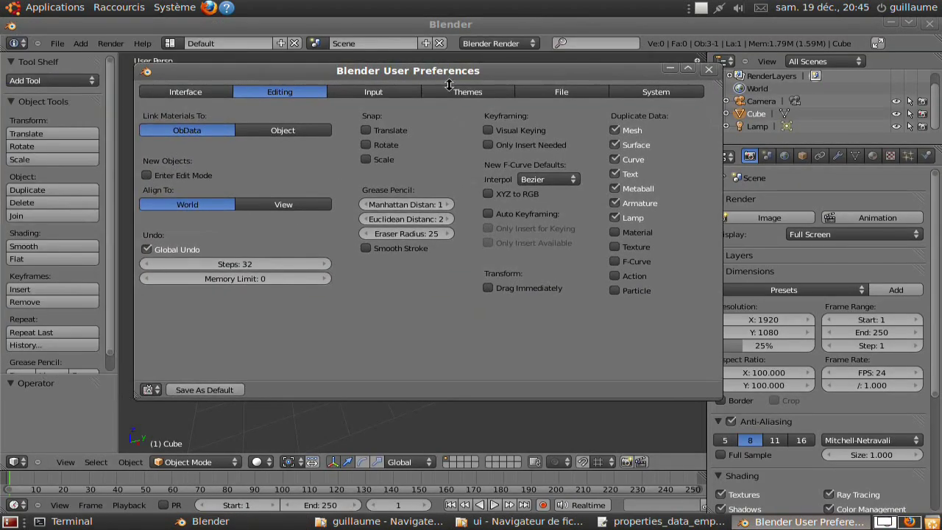
left_click(385, 94)
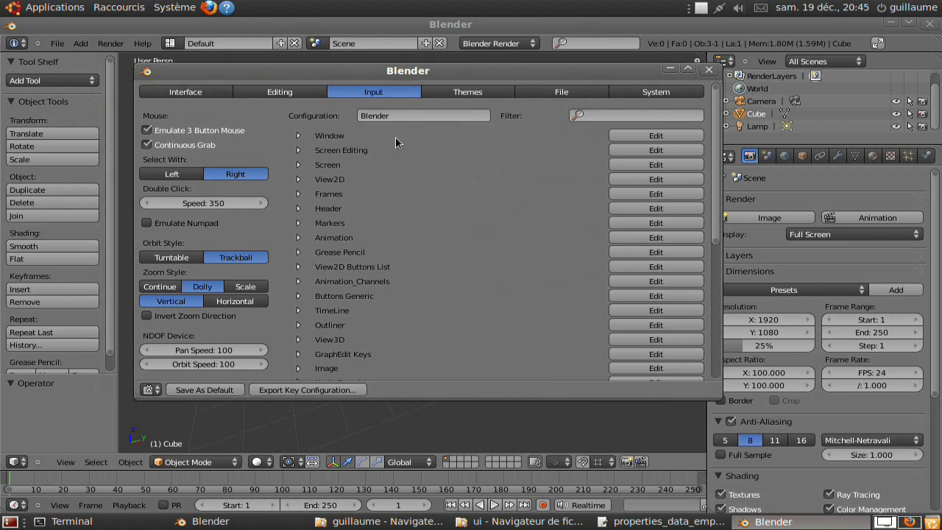
left_click(297, 136)
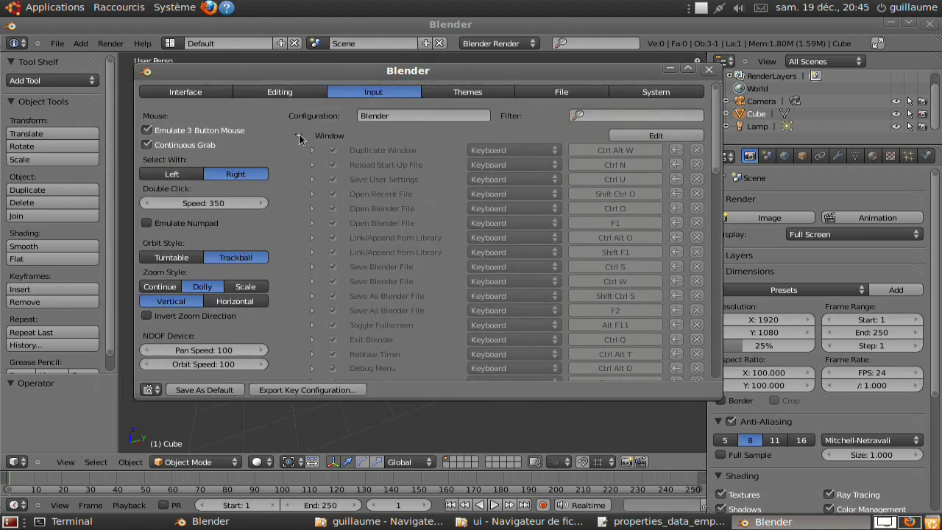
left_click(298, 136)
scroll(693, 112, "down", 1)
scroll(692, 113, "down", 2)
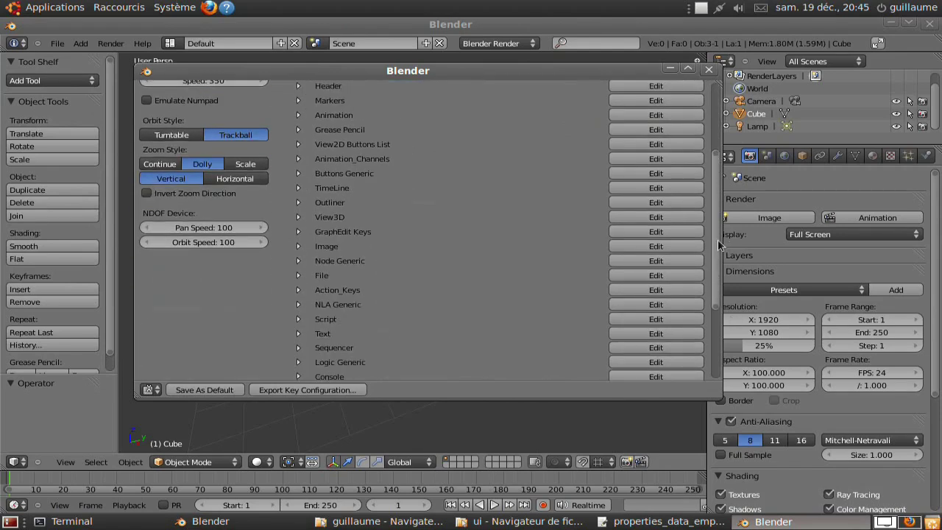
scroll(692, 113, "up", 3)
Remap Reload Start-Up File to Ctrl B, close the preferences, and test the shortcut.
left_click(639, 139)
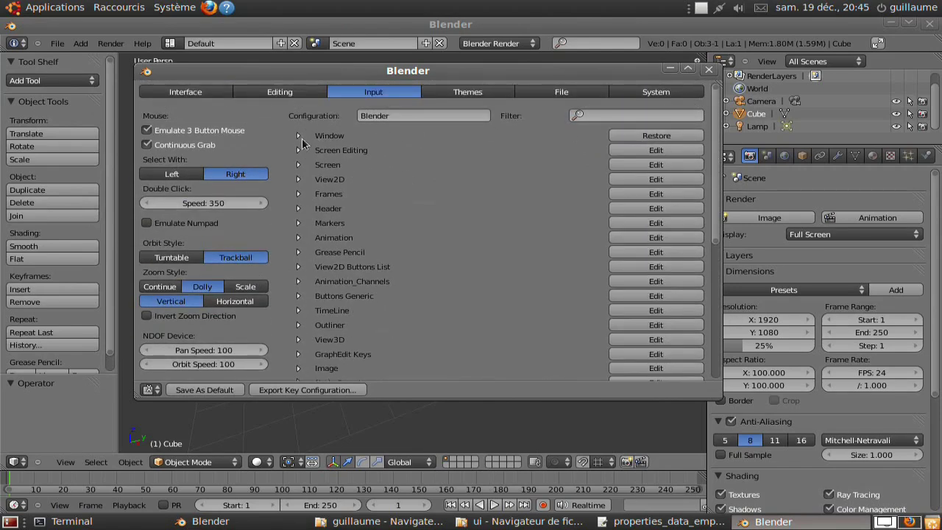
left_click(299, 137)
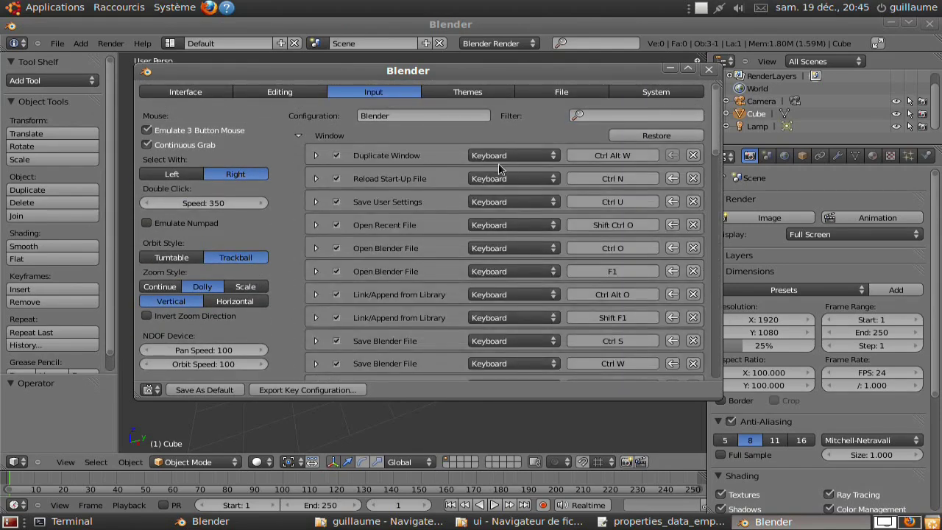
left_click(635, 178)
key("ctrl+b")
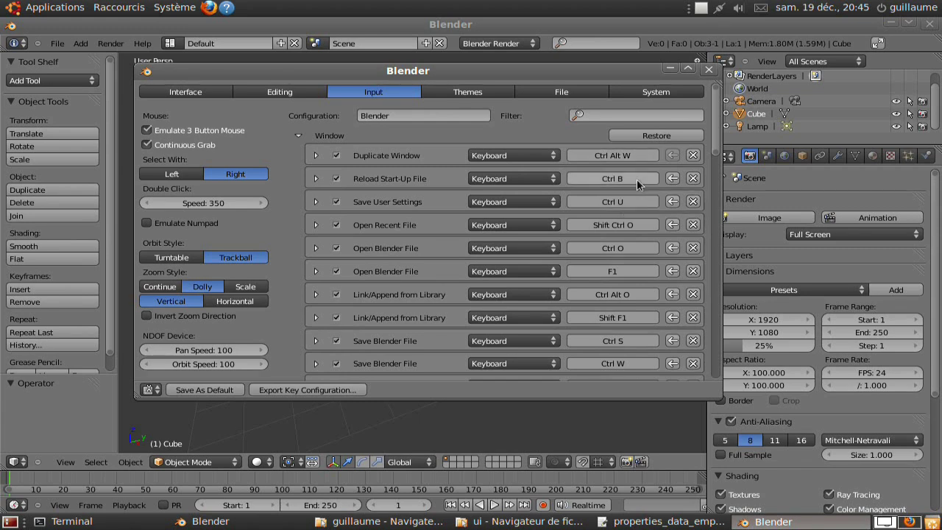
left_click(709, 69)
key("ctrl+b")
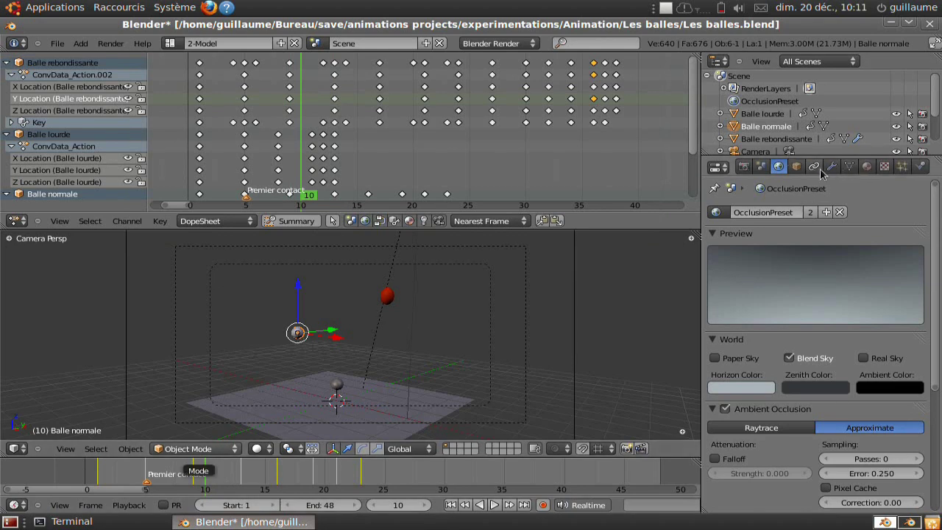
At frame 11, lower Balle normale on Z to 1.581 and keyframe its Location.
left_click(796, 166)
left_click_drag(210, 474, 216, 472)
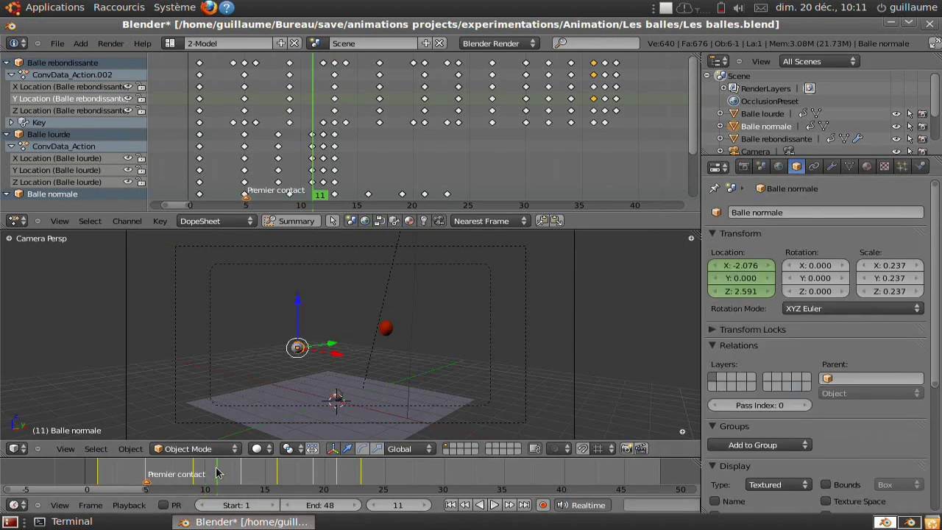
mouse_move(299, 300)
left_mouse_down()
mouse_move(301, 289)
mouse_move(300, 312)
left_mouse_up()
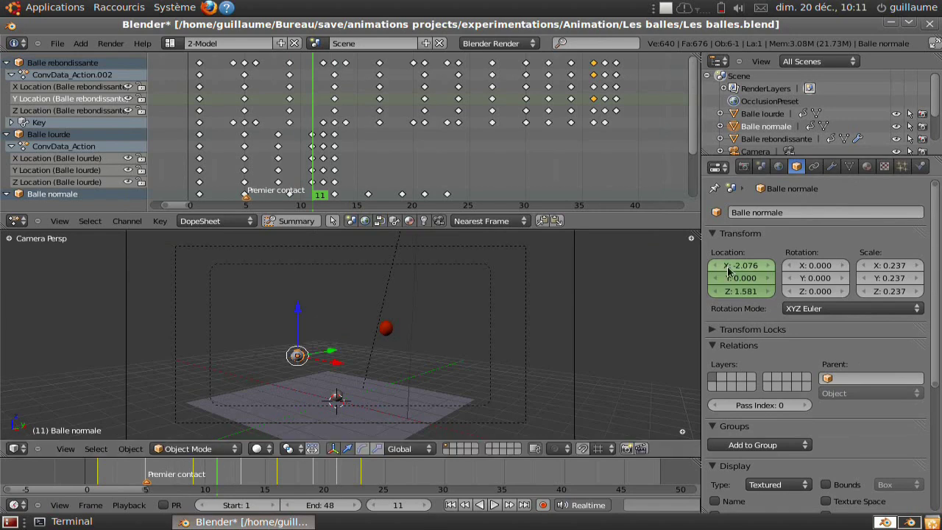
right_click(728, 269)
left_click(728, 268)
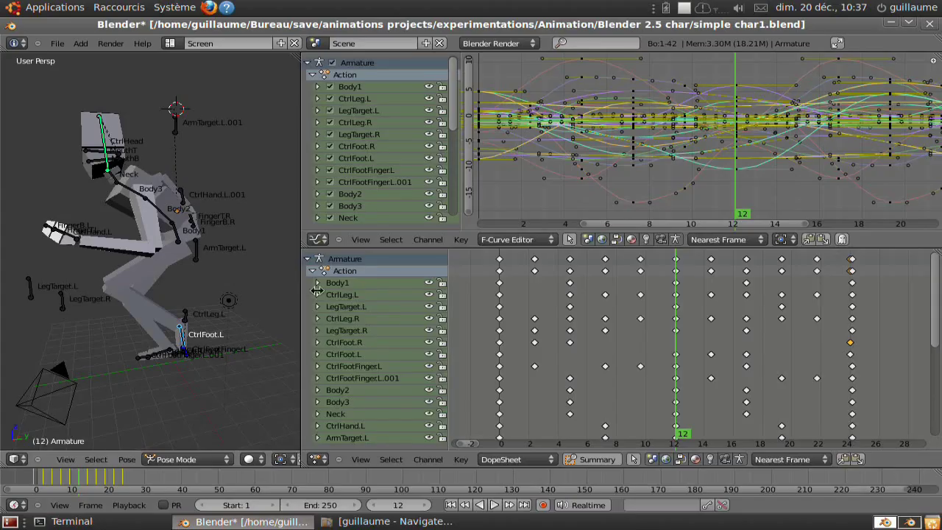
left_click(676, 268, "alt")
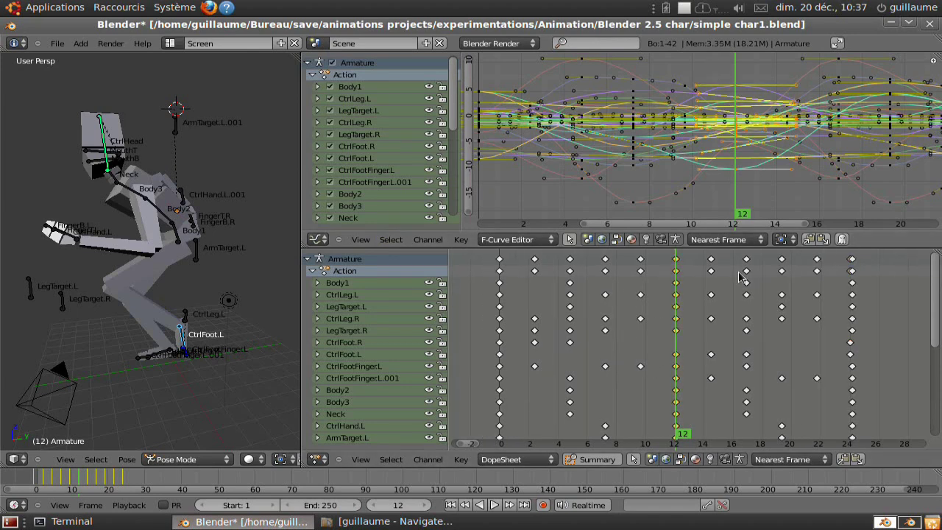
left_click(366, 87)
left_click(372, 111)
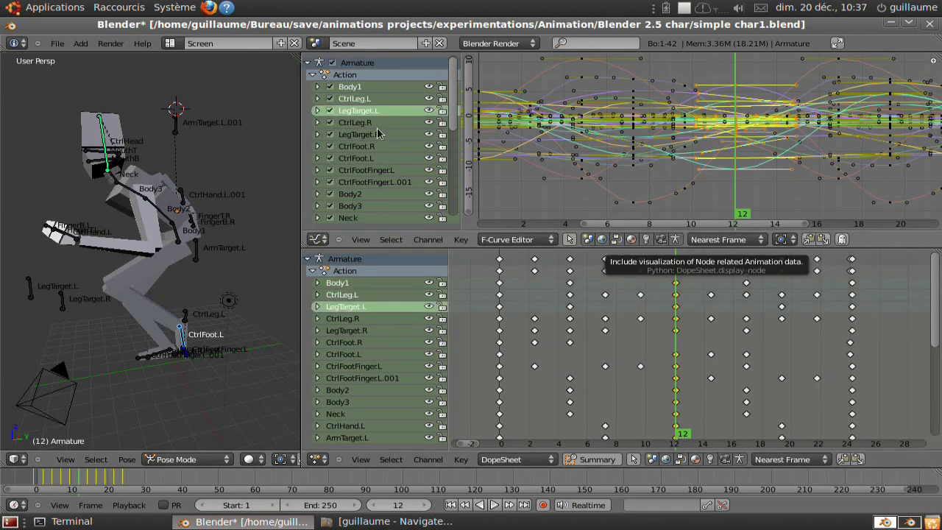
left_click(381, 136)
left_click(384, 147)
scroll(382, 161, "down", 2)
left_click(373, 71)
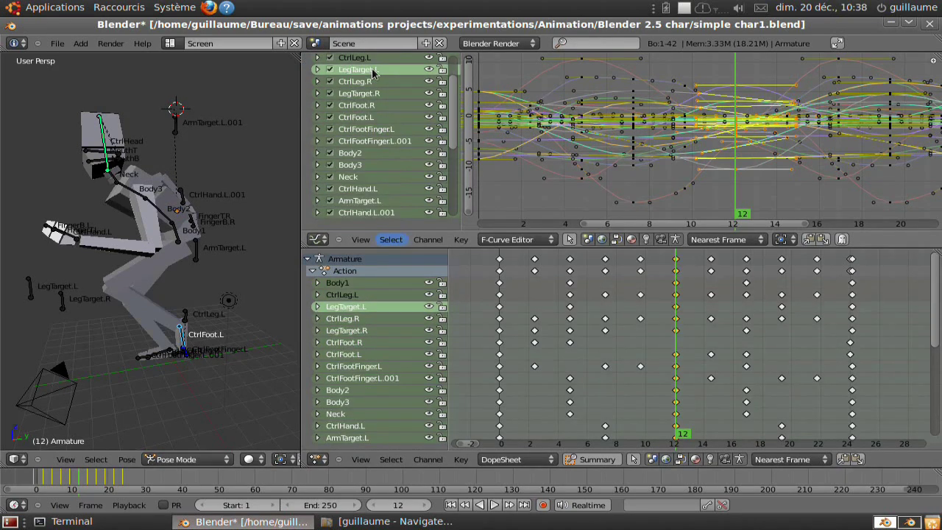
scroll(373, 74, "up", 2)
left_click(374, 99)
left_click(434, 240)
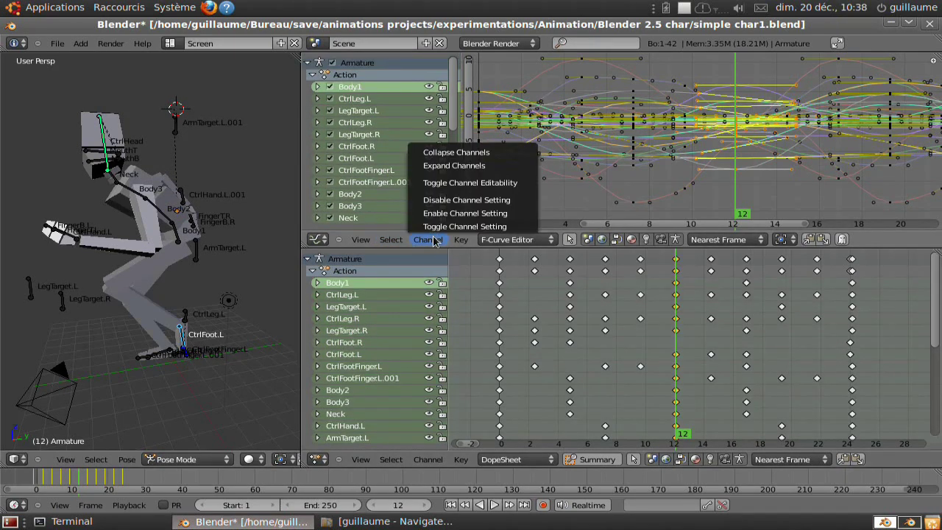
left_click(442, 226)
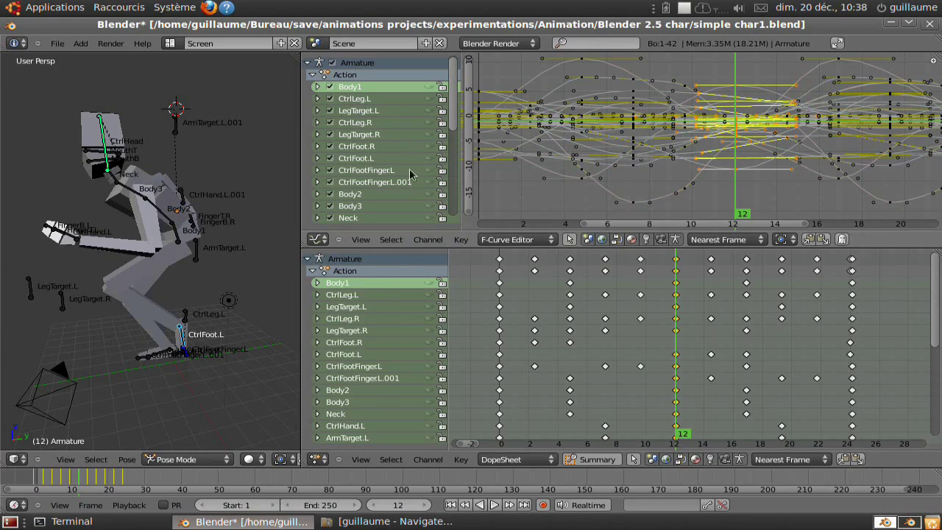
scroll(410, 172, "down", 2)
scroll(410, 173, "down", 3)
scroll(410, 173, "down", 3)
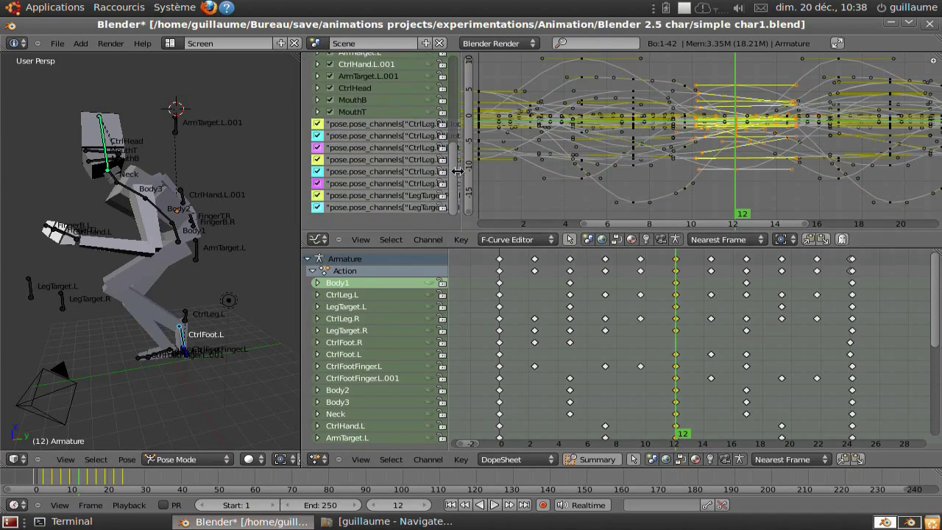
scroll(441, 159, "up", 8)
key("ctrl+z")
scroll(431, 128, "down", 3)
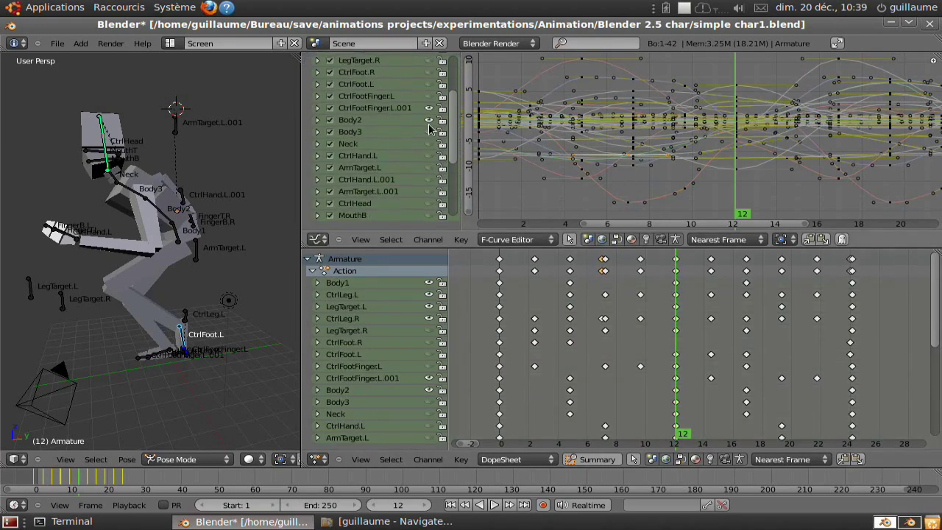
scroll(390, 188, "up", 3)
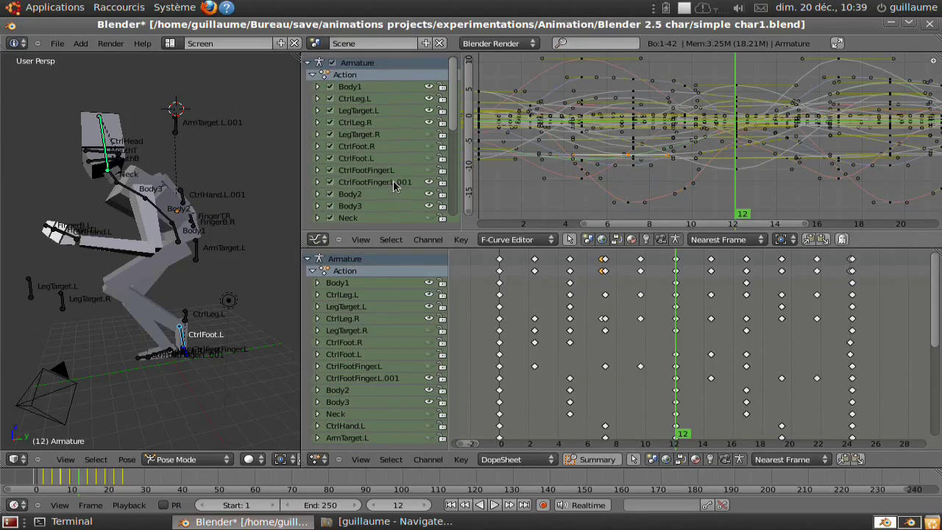
left_click(429, 239)
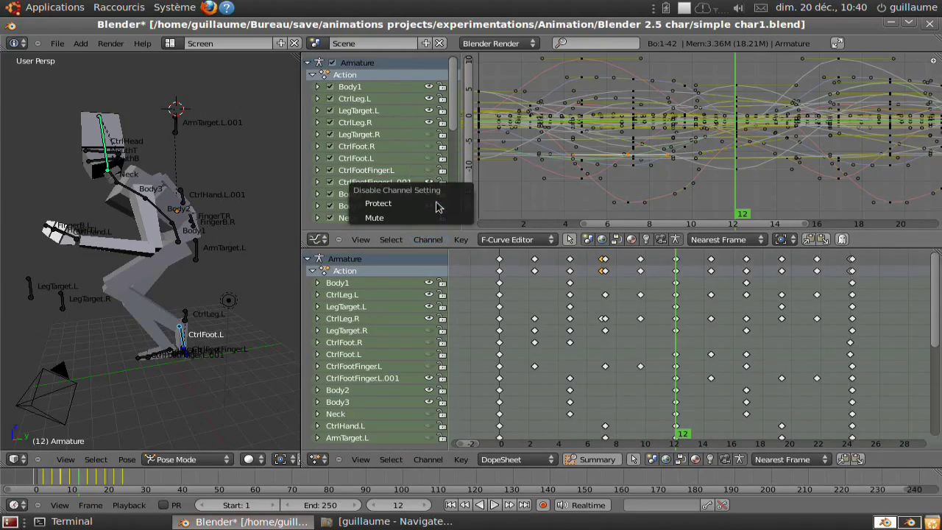
left_click(438, 217)
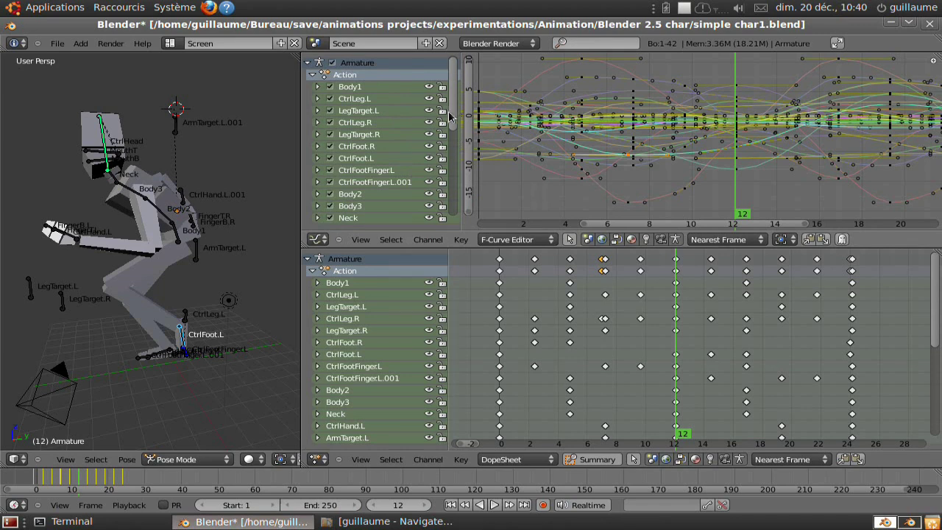
left_click_drag(454, 89, 462, 206)
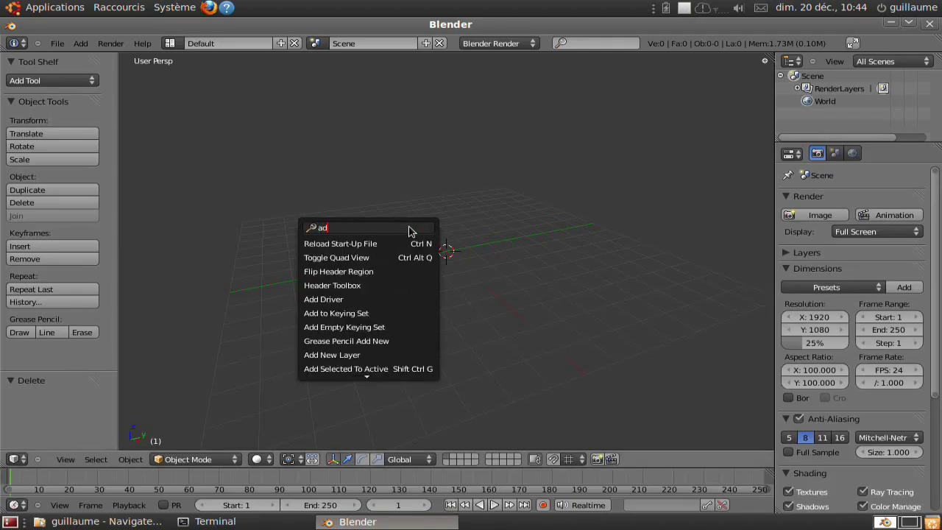
scroll(410, 231, "down", 4)
Add a text object via search and change its text to 'Search tool is very nice !'.
left_click(388, 343)
mouse_move(326, 336)
middle_mouse_down()
mouse_move(543, 398)
mouse_move(459, 255)
mouse_move(479, 282)
middle_mouse_up()
key("space")
type("edit")
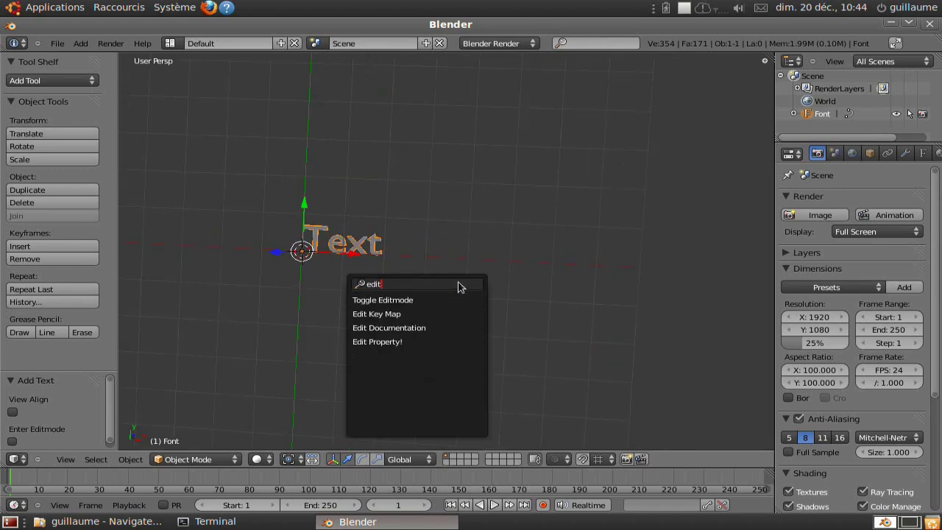
left_click(434, 300)
key("BackSpace")
key("BackSpace")
key("BackSpace")
type("Search tool is v")
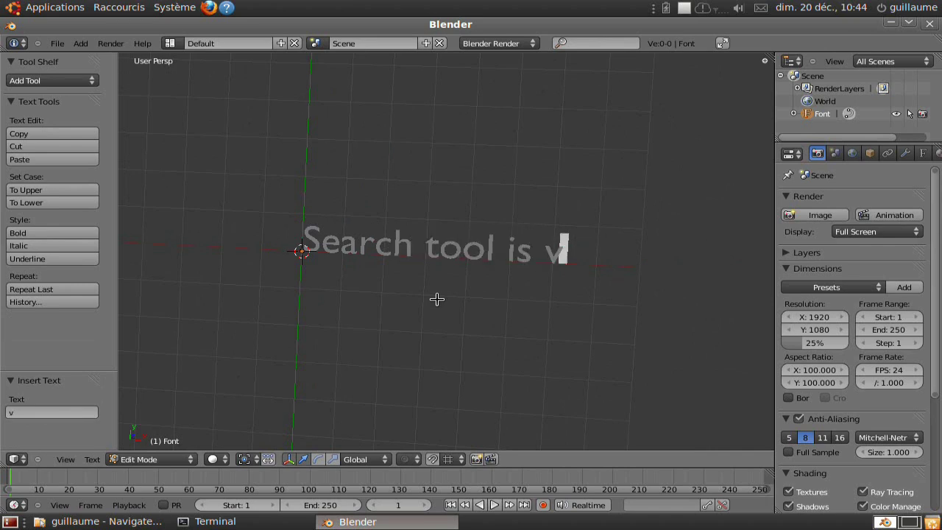
type("ery nice !")
key("Tab")
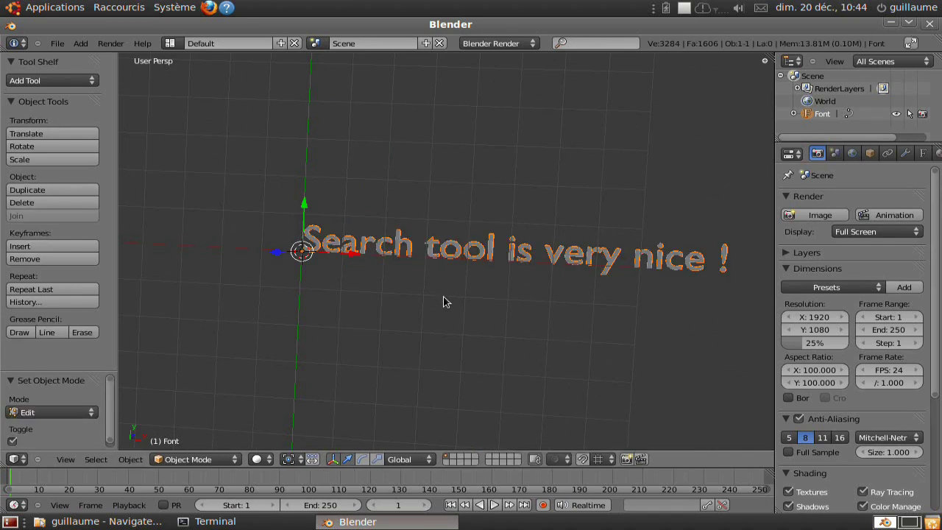
Open the File > Open browser and try its detailed and thumbnail views.
left_click(56, 42)
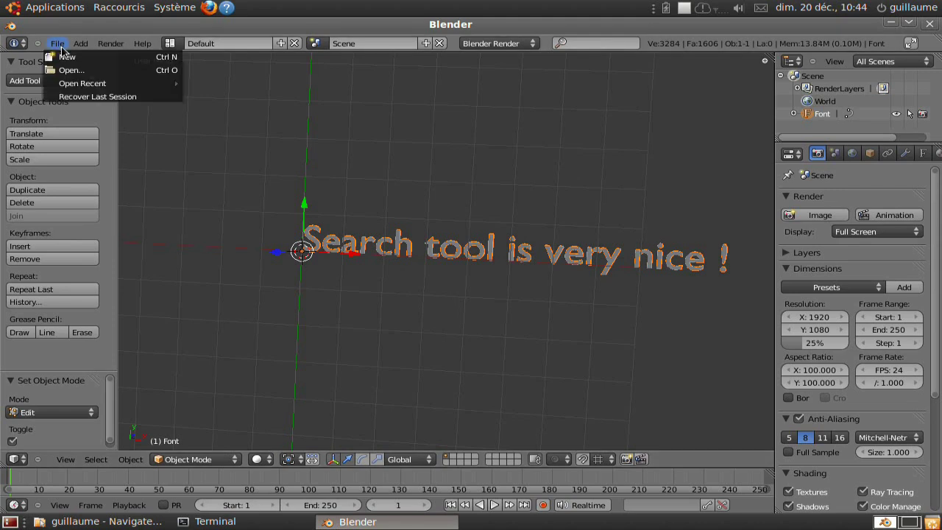
left_click(66, 69)
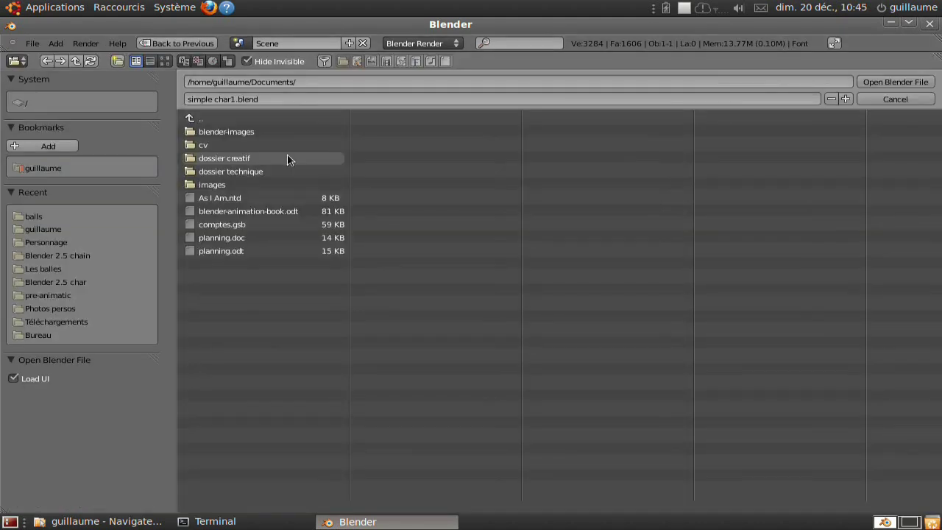
left_click(149, 61)
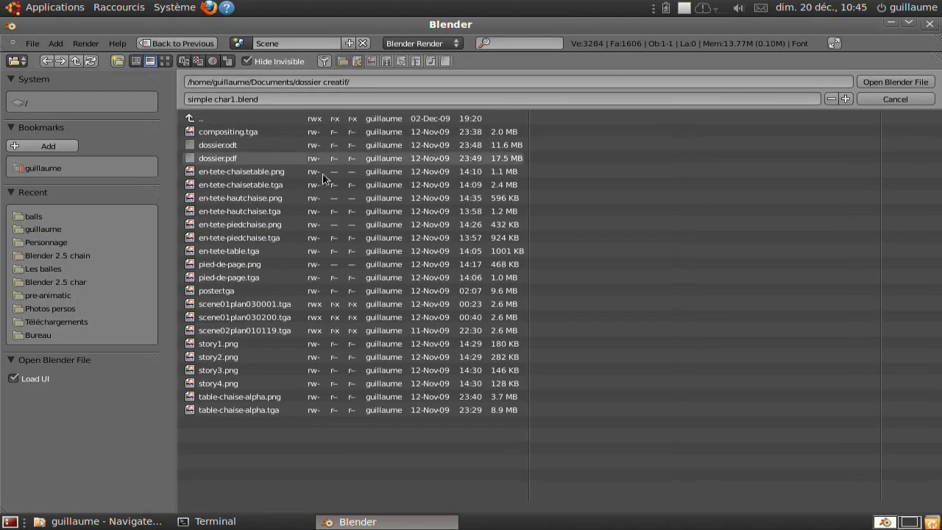
left_click(165, 61)
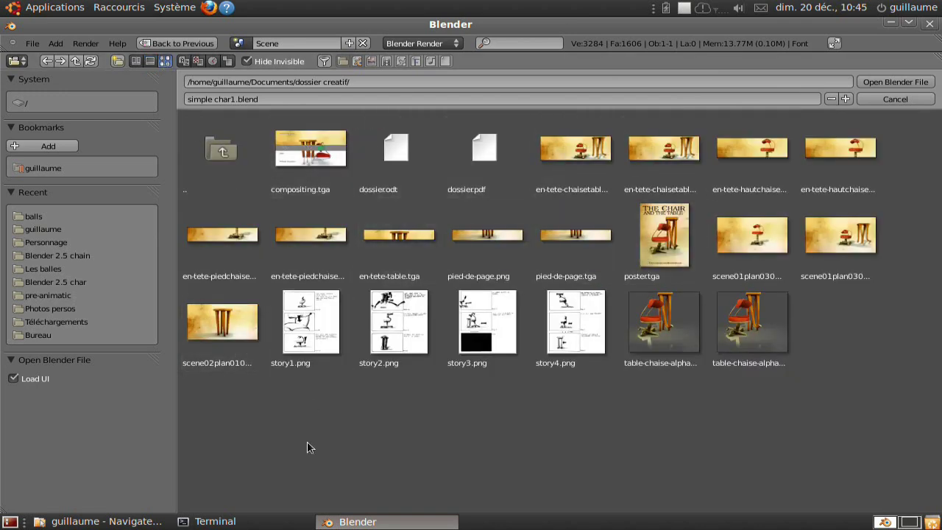
Bookmark 'dossier creatif', go to the home folder, and select overview.blend in the short list.
left_click(58, 150)
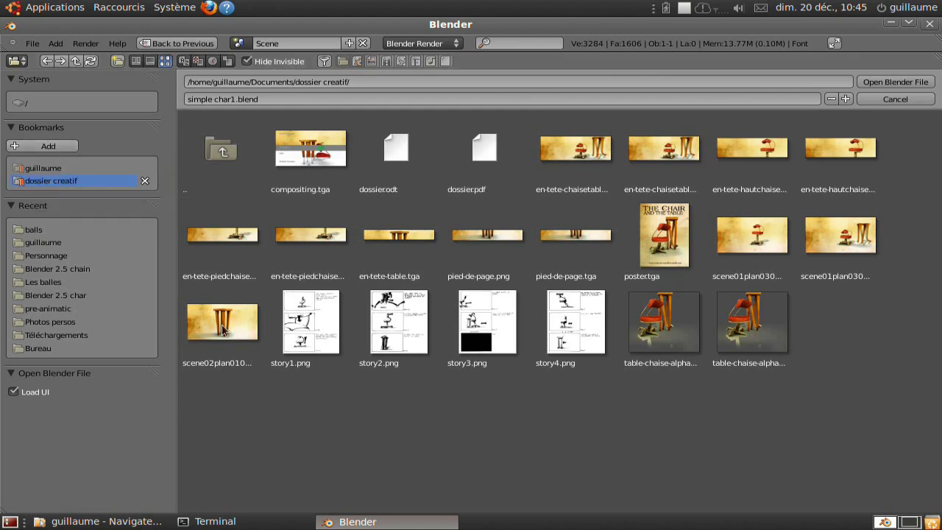
left_click(59, 168)
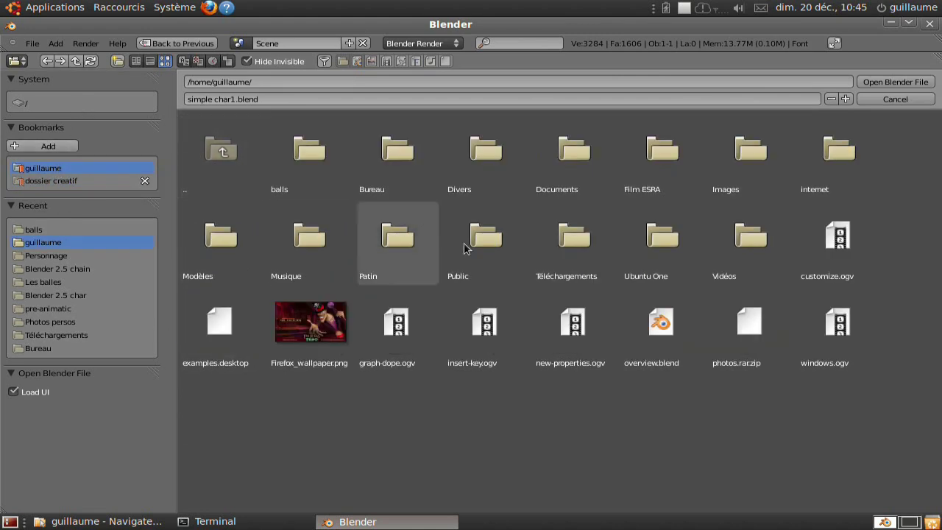
left_click(136, 62)
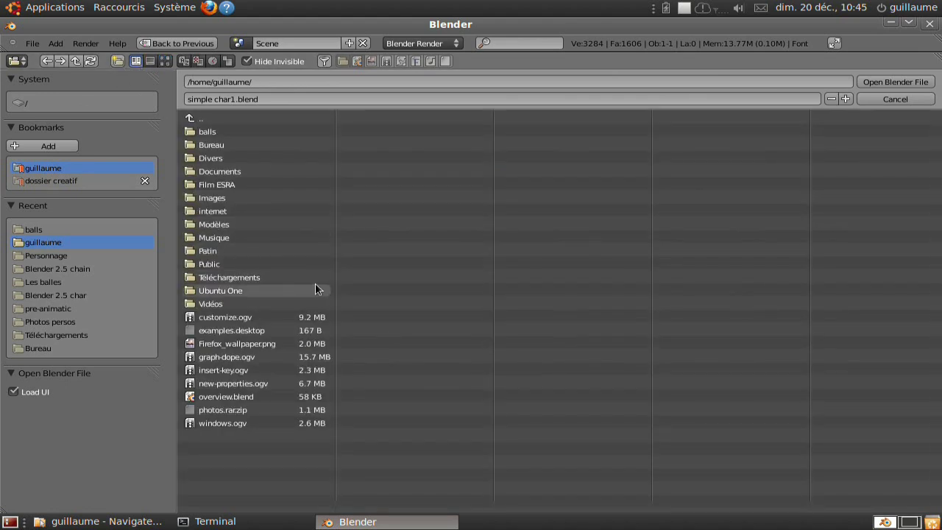
left_click(293, 398)
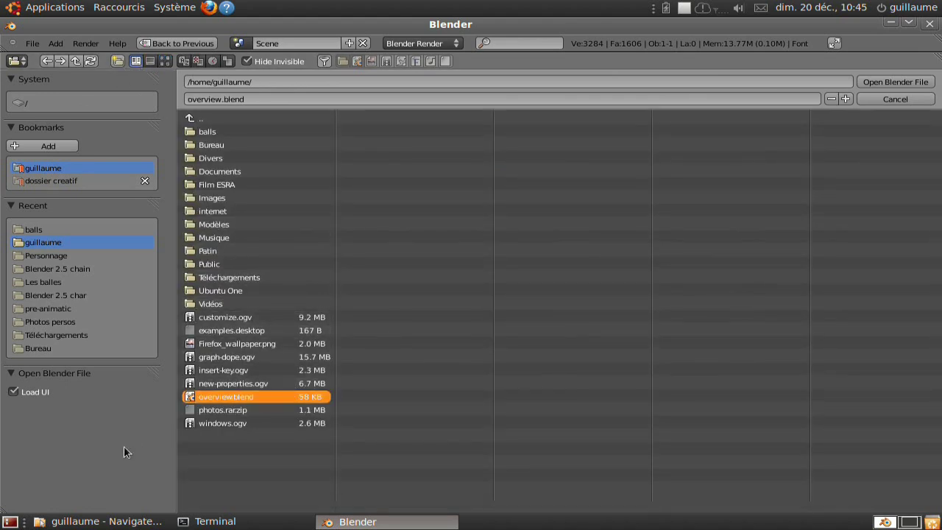